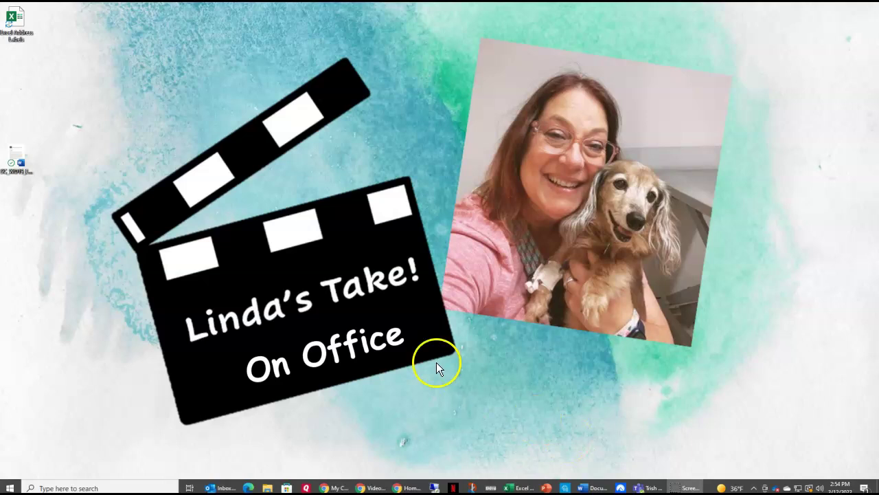
Open the Excel Address Labels workbook to view the address list, move it aside, and switch to the blank Word document, maximized.
click(521, 488)
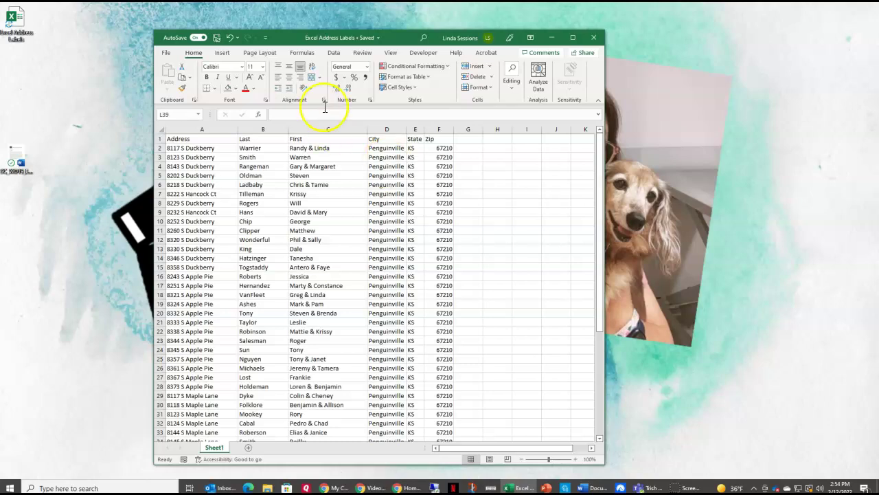
drag(383, 39, 0, 92)
key(super+Down)
key(alt+Tab)
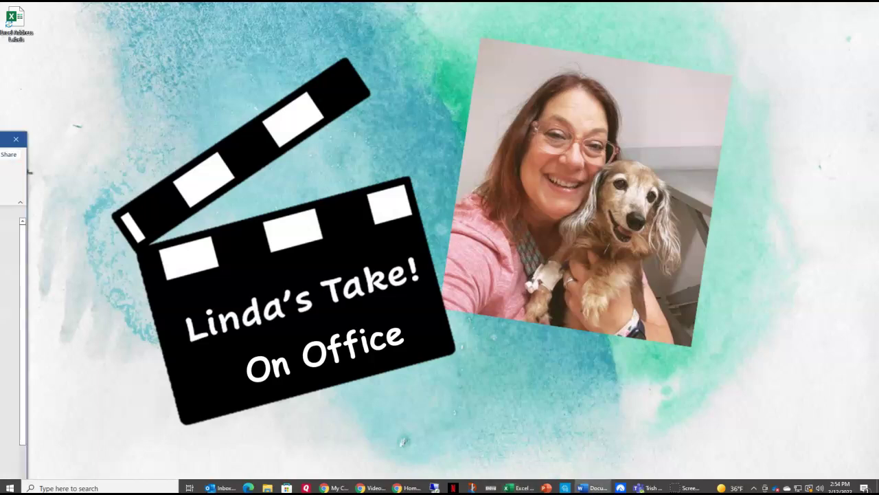
drag(15, 172, 586, 1)
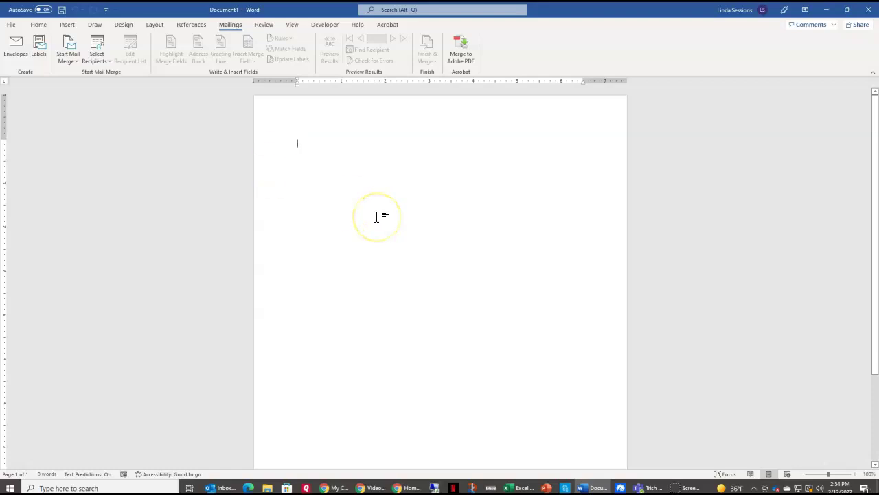
Start a labels mail merge using the Avery US Letter 5160 Address Labels format.
click(233, 27)
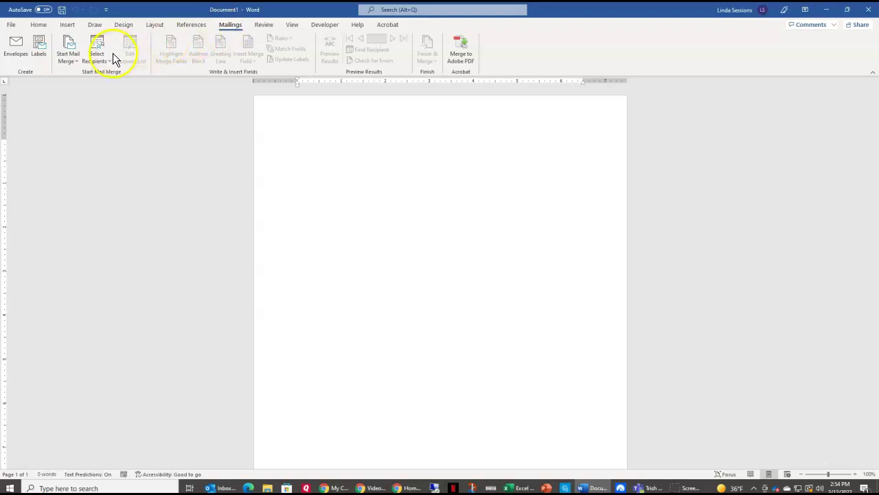
click(71, 61)
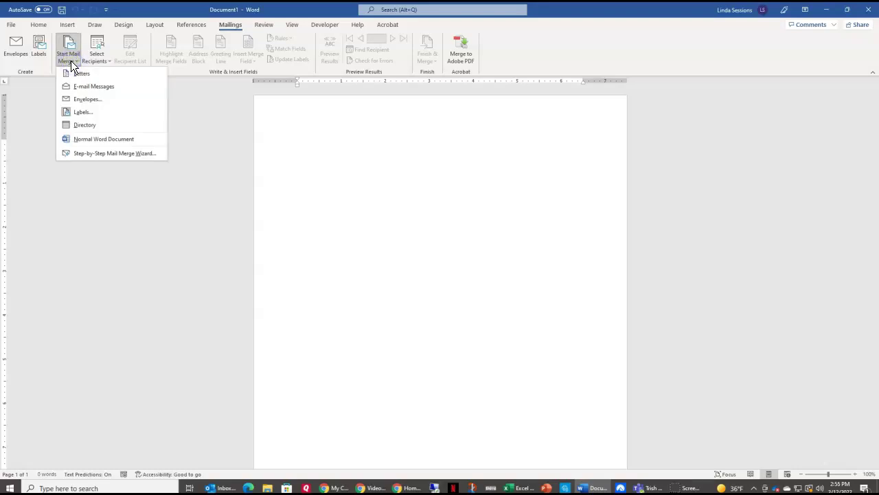
click(84, 113)
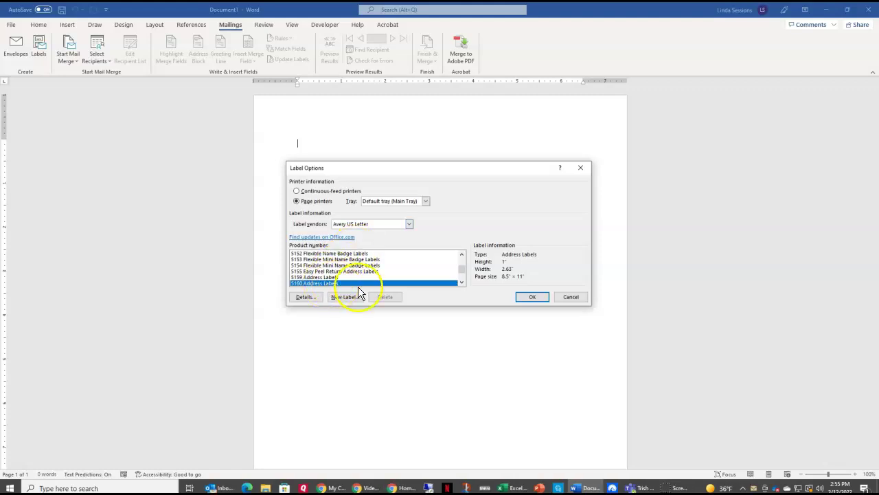
click(539, 298)
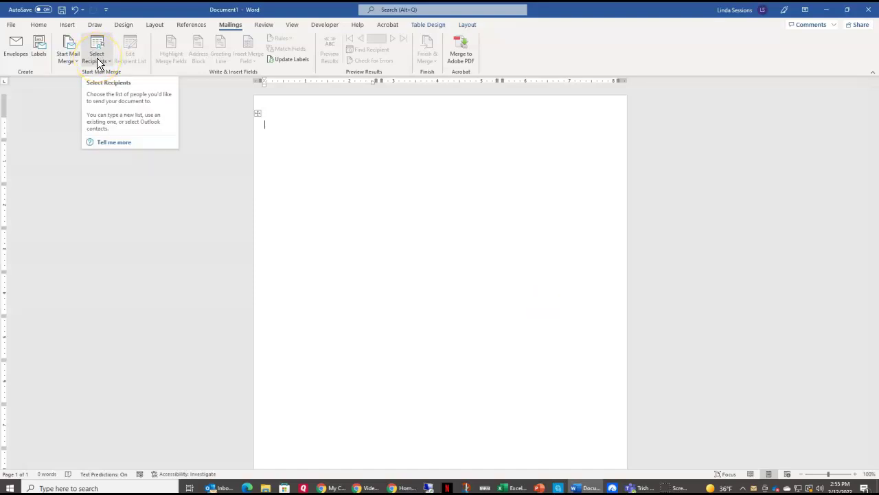
Use the existing list Excel Address Labels from the Desktop as recipients, choosing Sheet1$ with the first row as column headers.
click(98, 62)
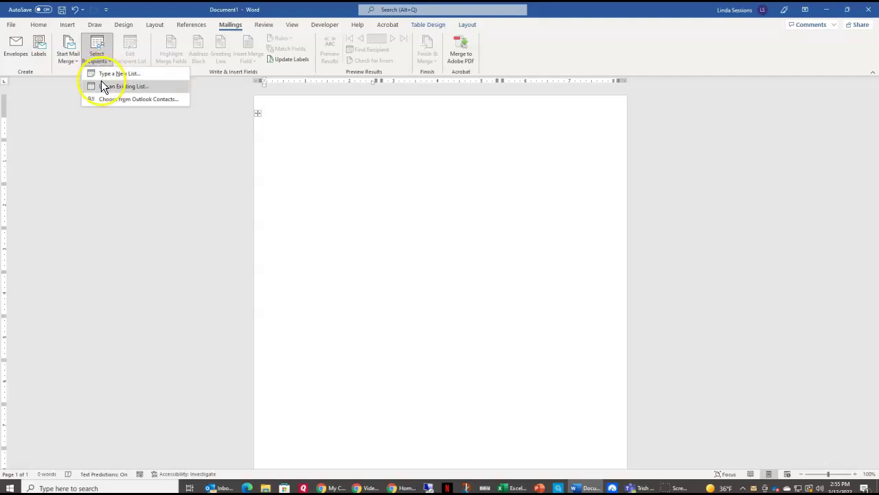
click(101, 86)
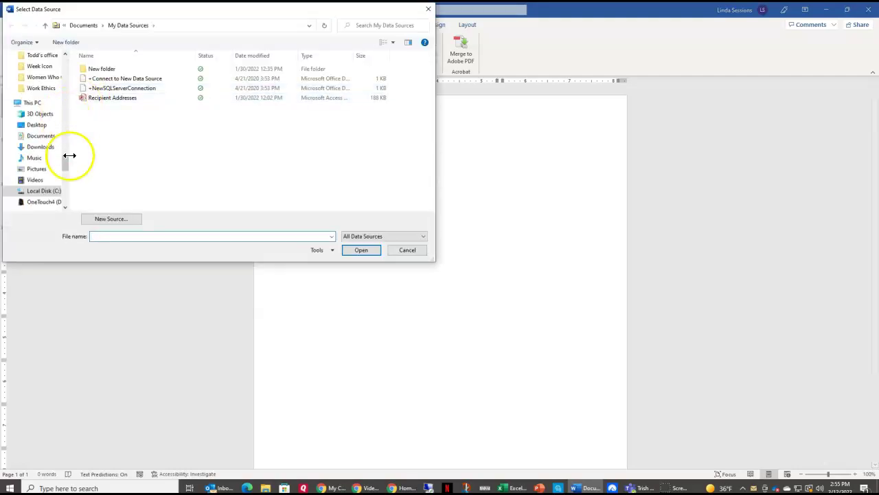
drag(67, 162, 64, 60)
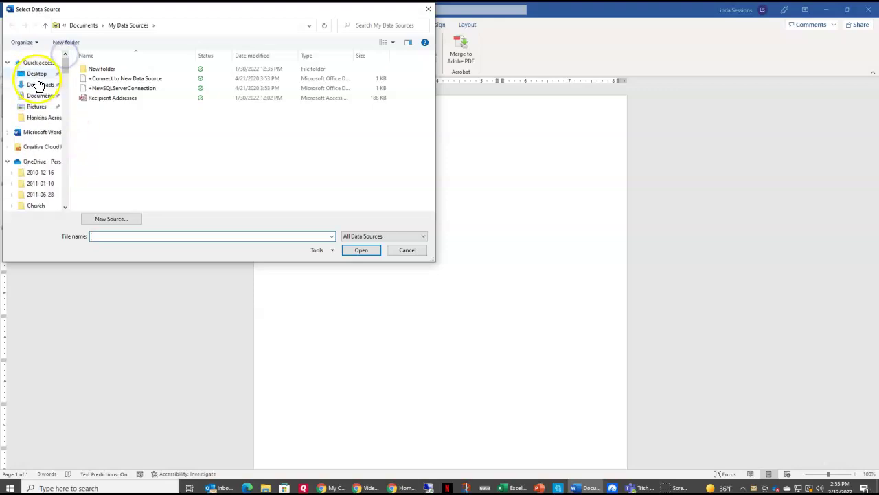
click(36, 74)
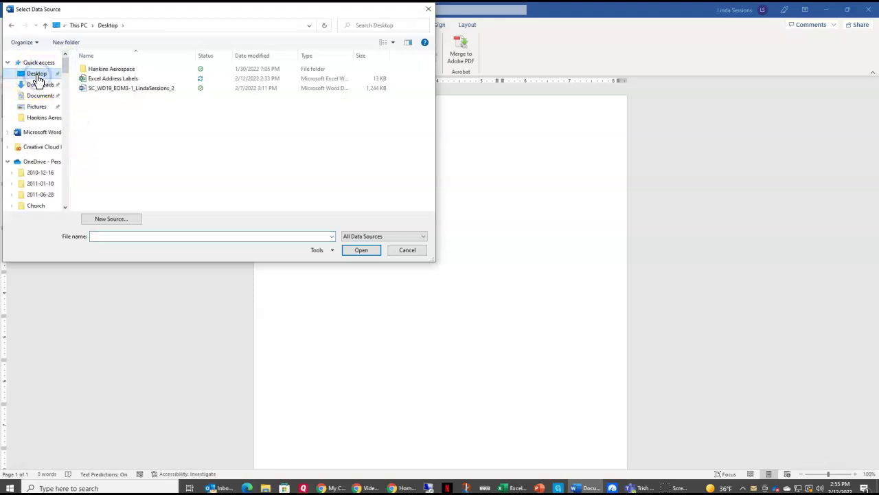
click(117, 79)
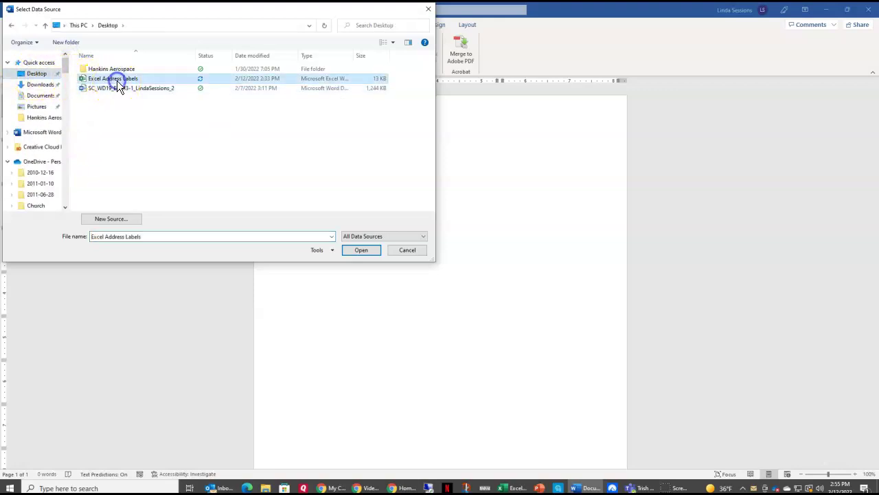
click(361, 250)
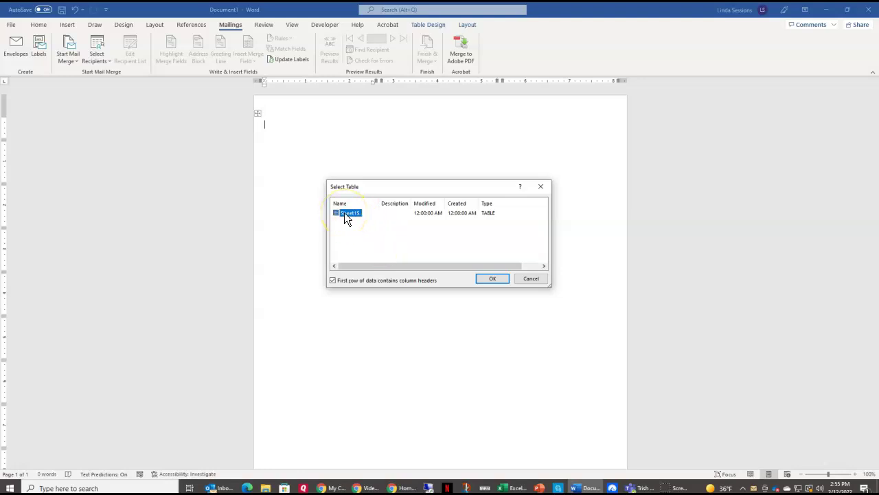
click(494, 280)
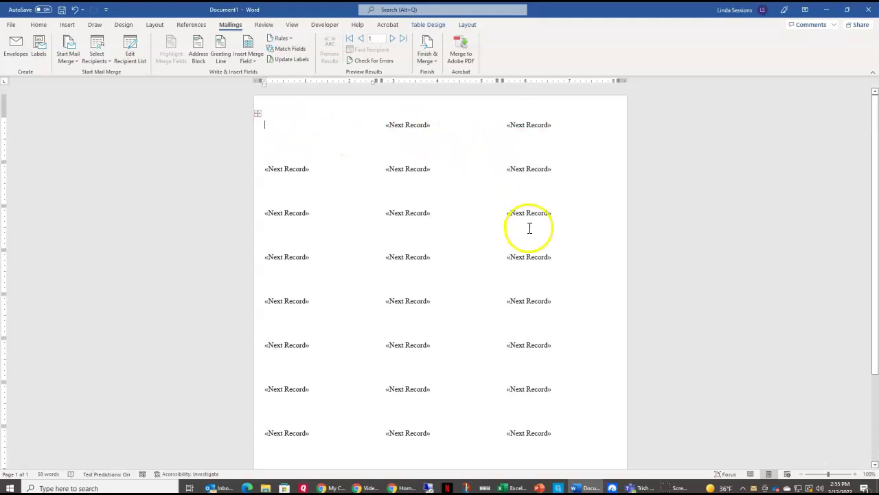
Insert the First and Last_ merge fields, separated by a space, on the first line of the first label.
mouse_move(259, 167)
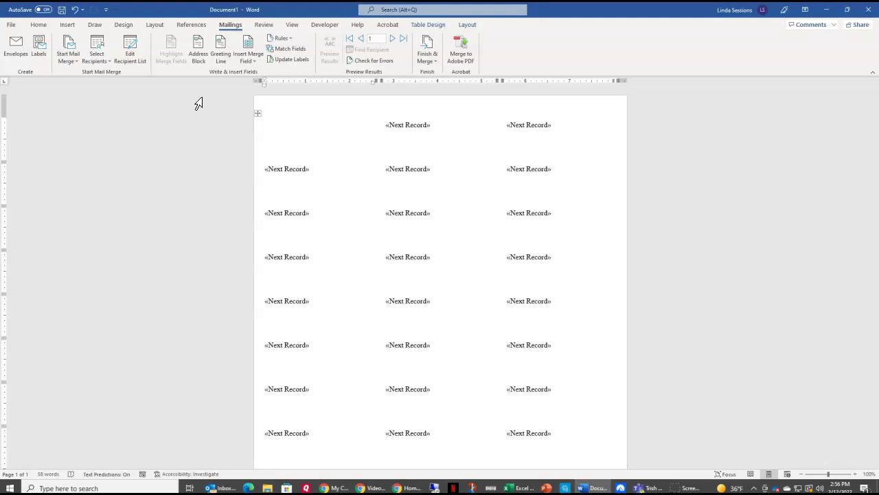
click(251, 61)
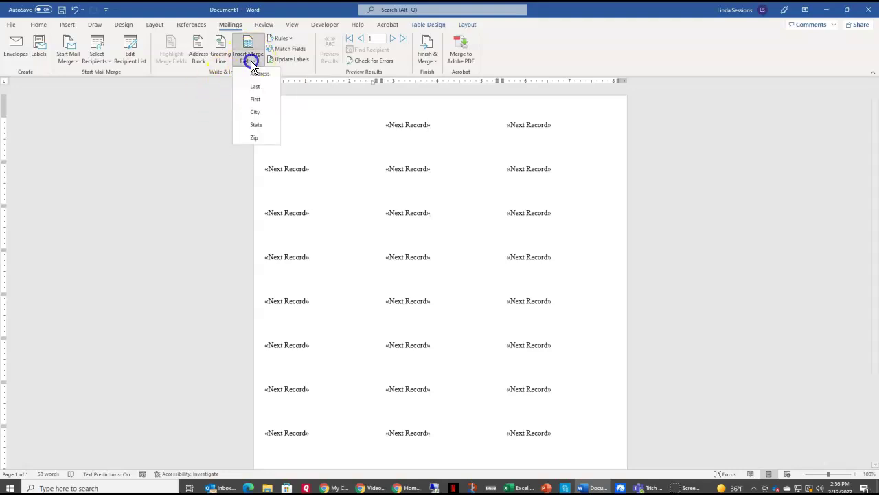
click(256, 102)
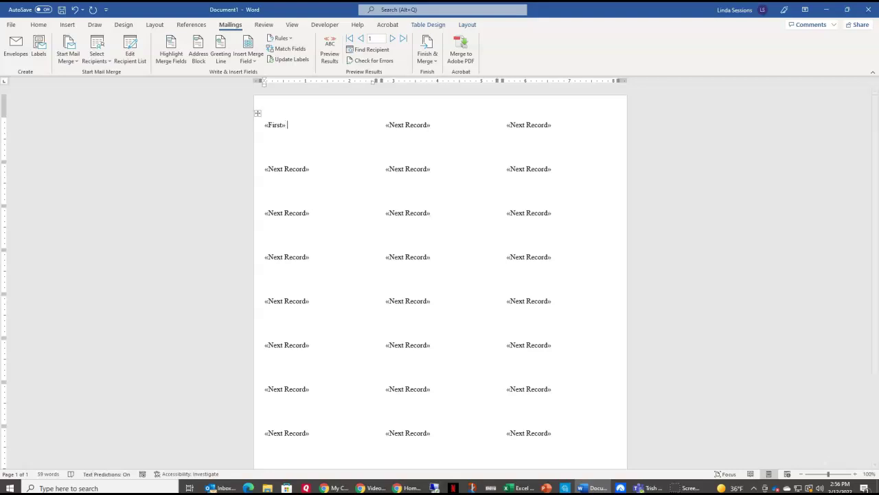
click(254, 61)
click(255, 87)
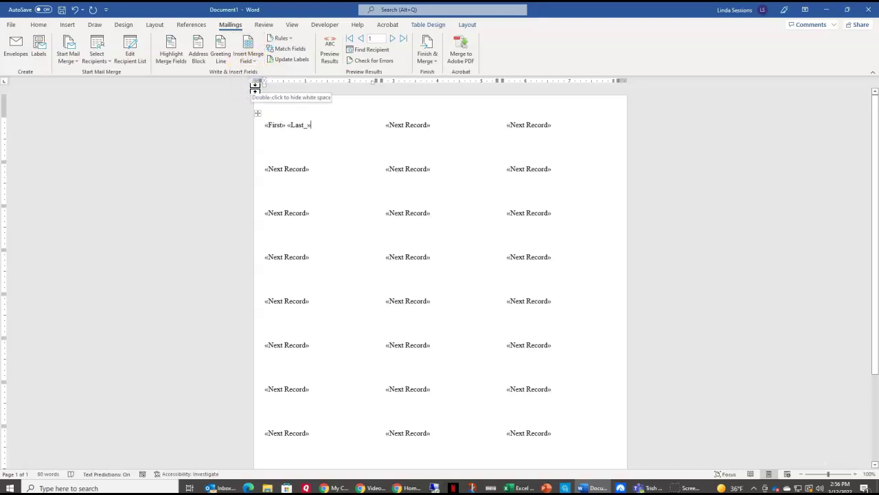
Add the Address merge field on a second line of the first label.
key(Return)
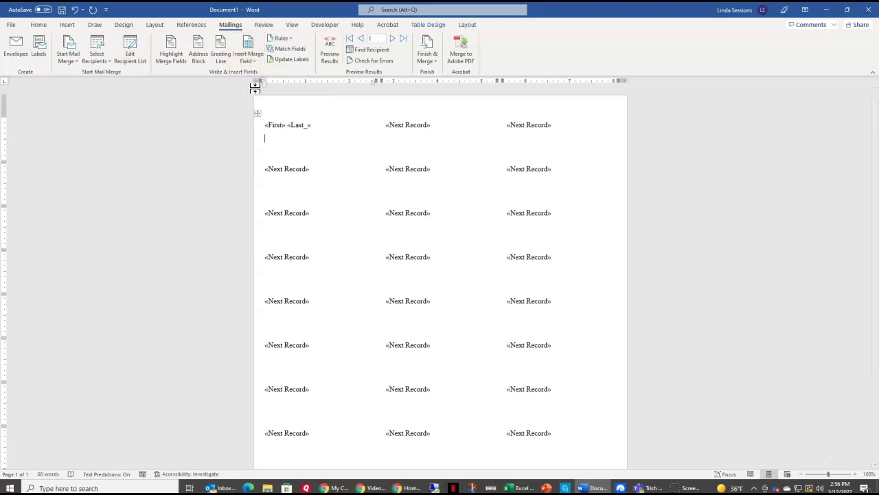
click(252, 59)
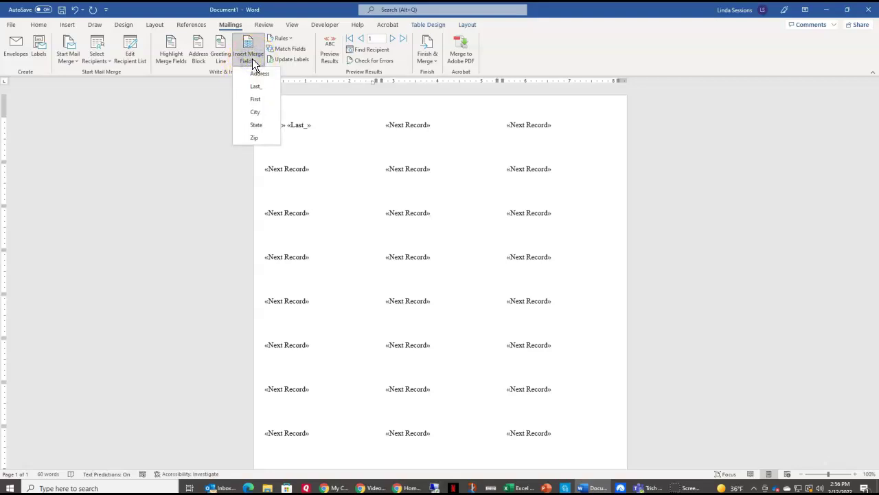
click(255, 73)
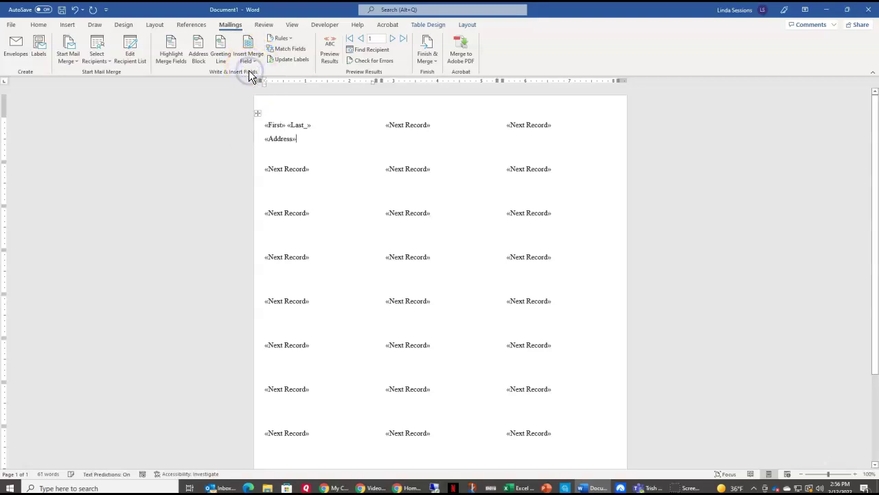
Add the City, State and Zip merge fields, separated by spaces, on a third line of the first label.
key(Return)
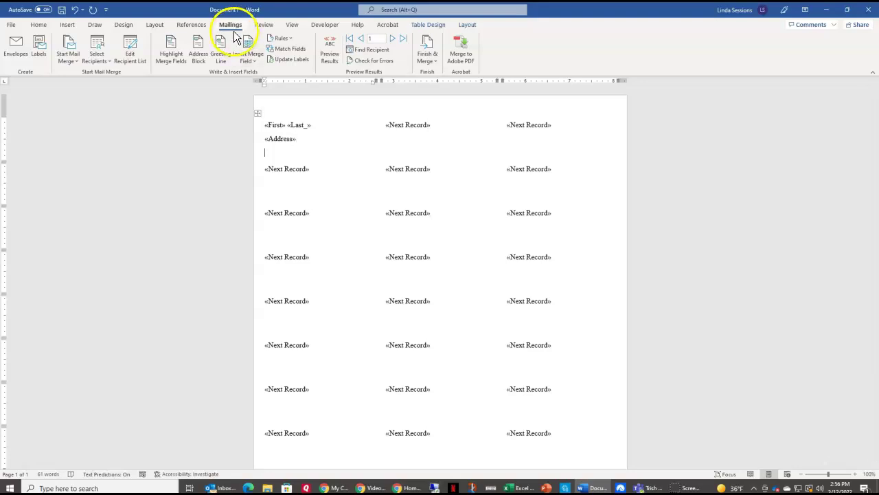
click(249, 56)
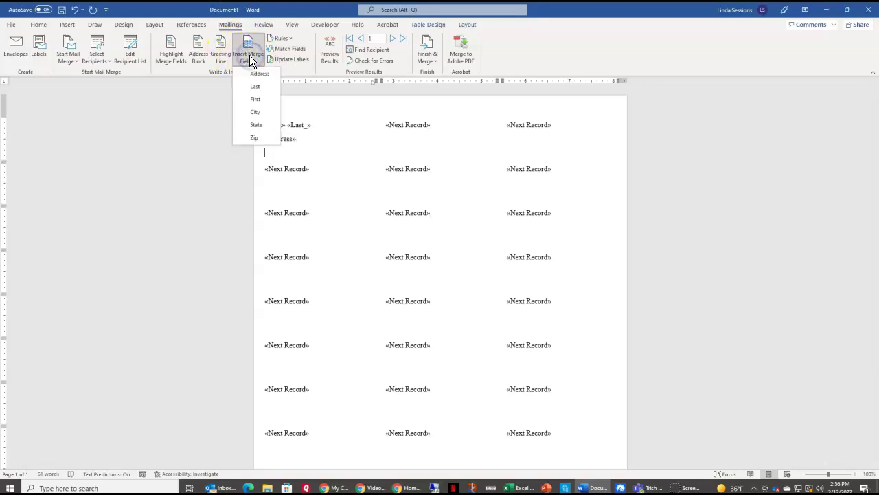
click(248, 112)
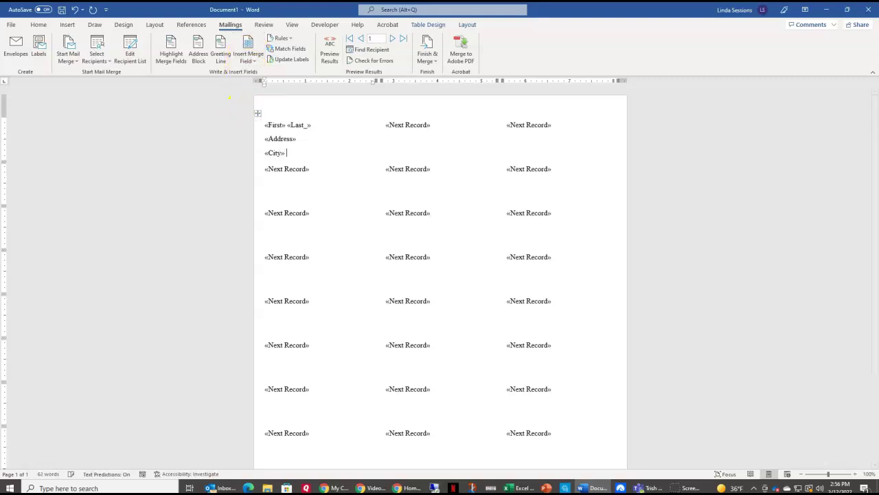
click(252, 60)
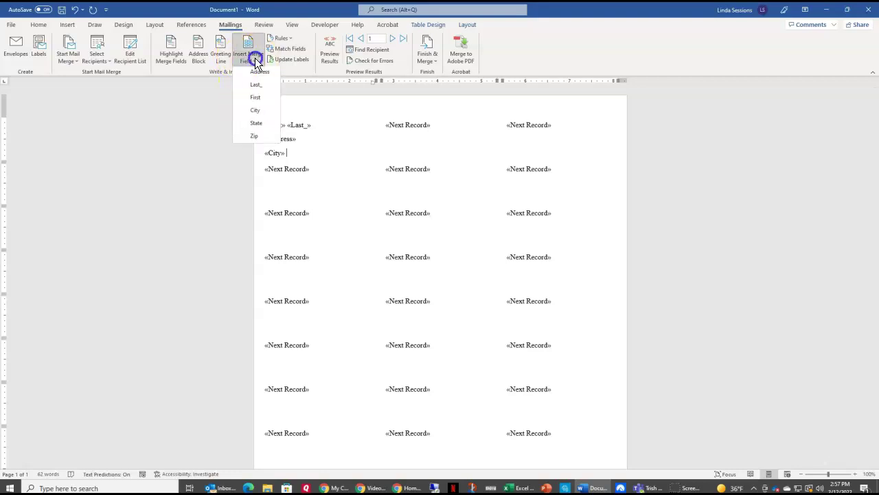
click(254, 124)
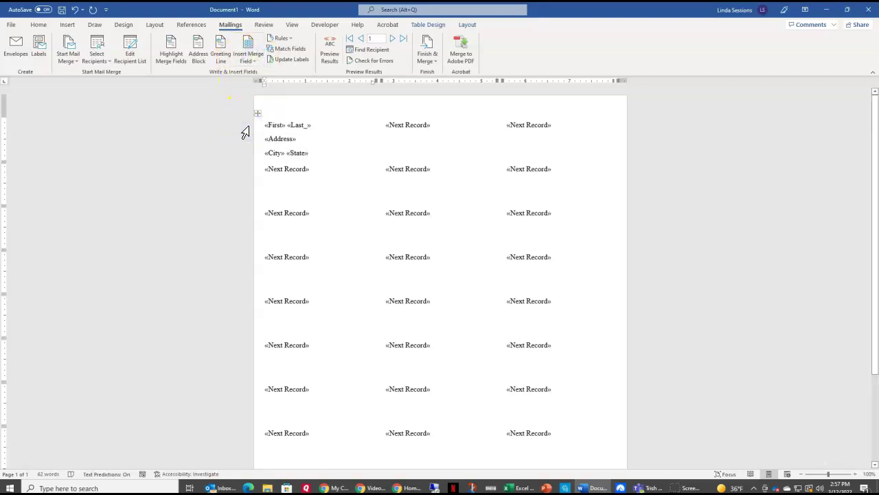
click(249, 61)
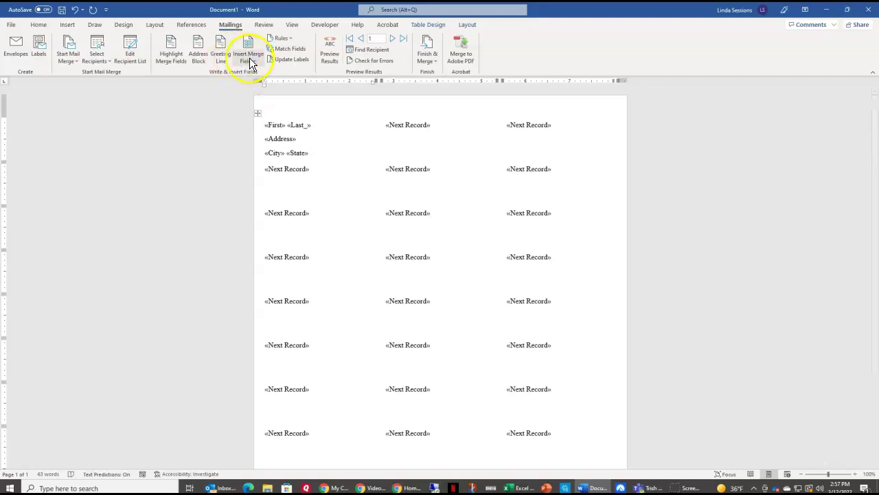
click(257, 137)
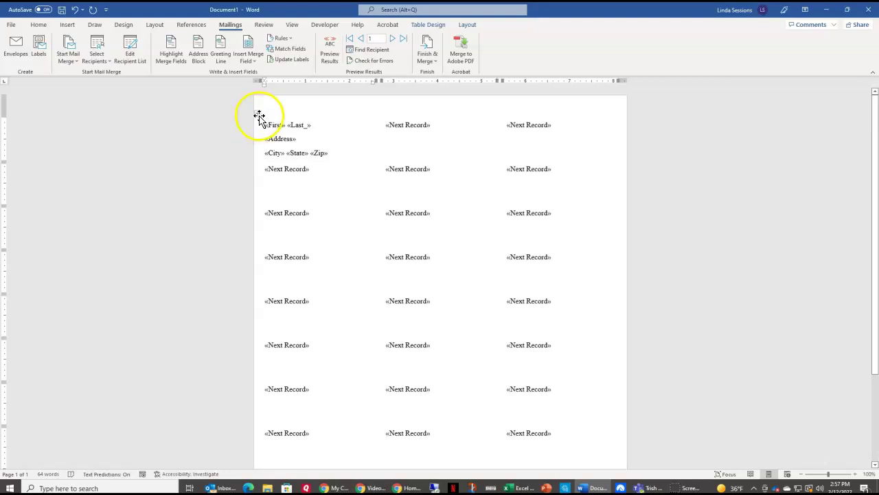
Update all labels with the first label's field layout and preview the merged results across the page.
click(282, 61)
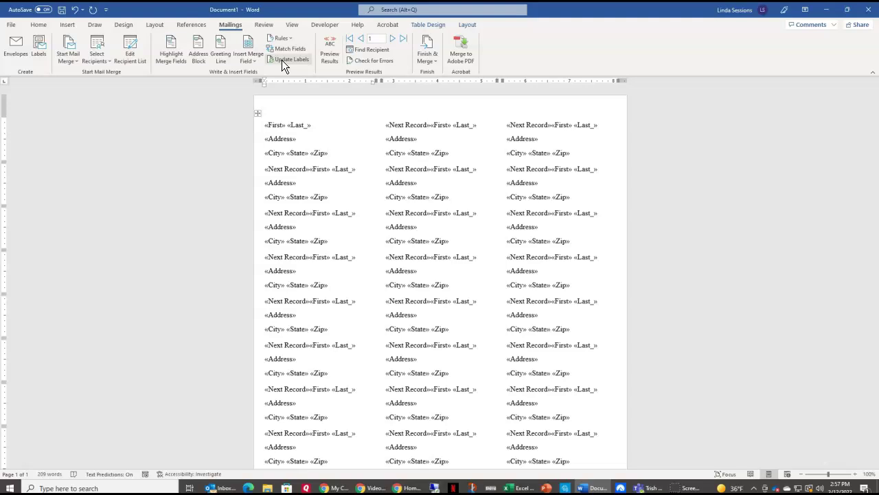
click(329, 49)
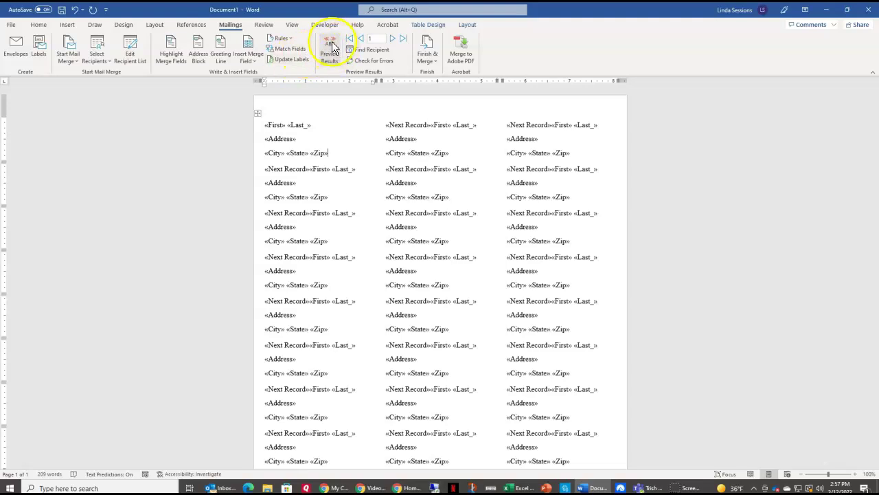
click(331, 53)
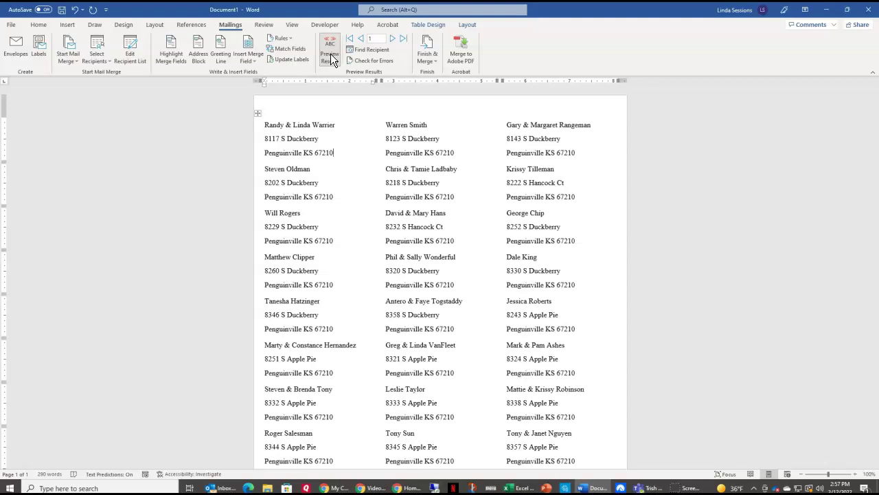
click(331, 54)
scroll(349, 220, down, 3)
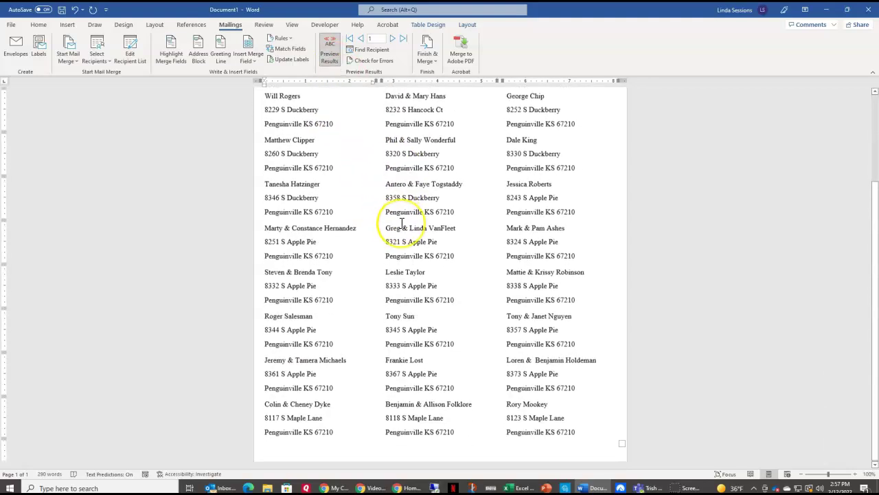
scroll(402, 223, up, 3)
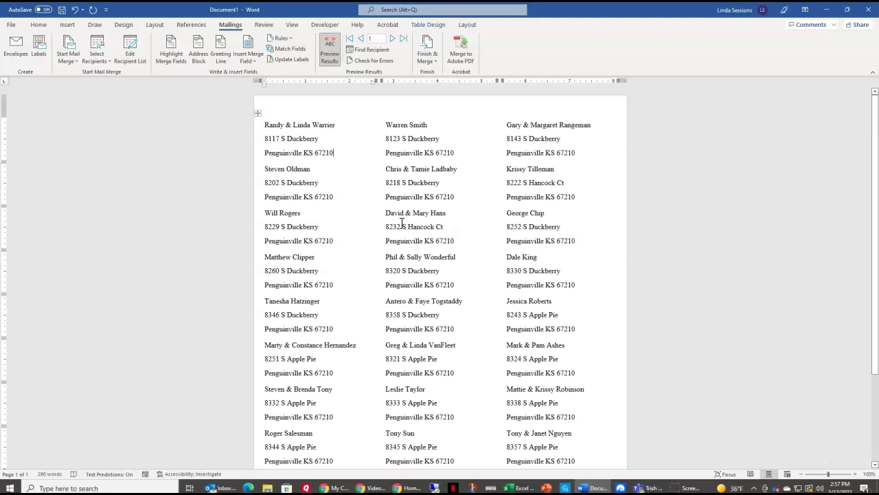
Finish the merge by generating individual labels for all records in a new document.
click(429, 56)
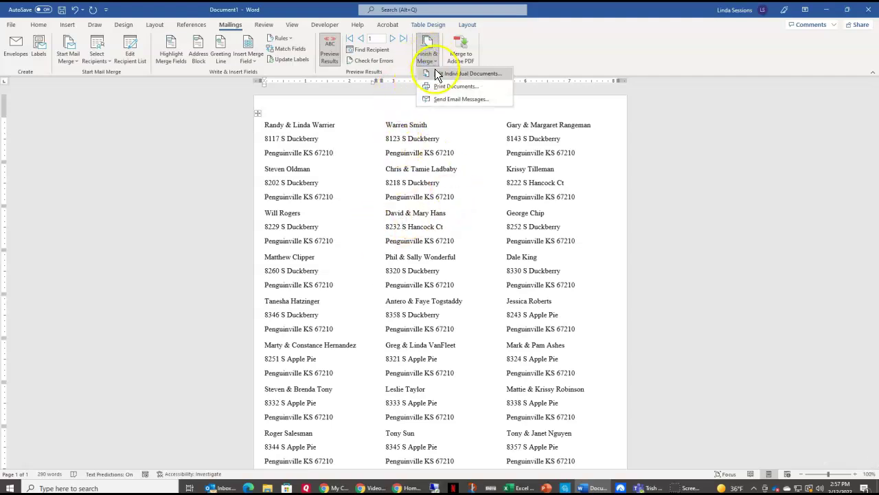
click(436, 74)
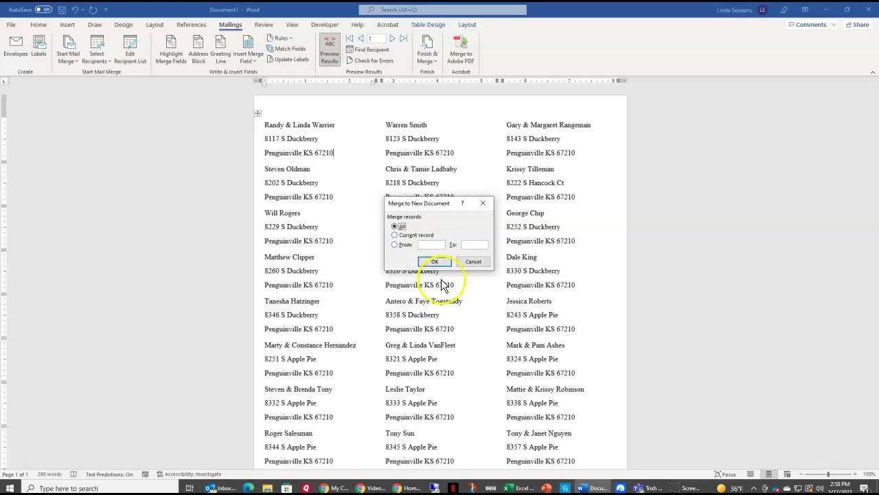
click(434, 261)
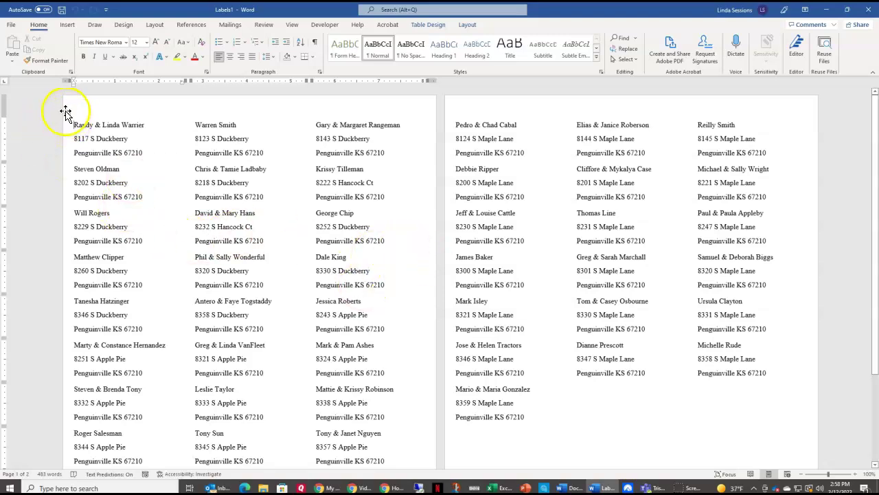
Apply all borders to the entire label table on the first page of the merged document.
click(66, 112)
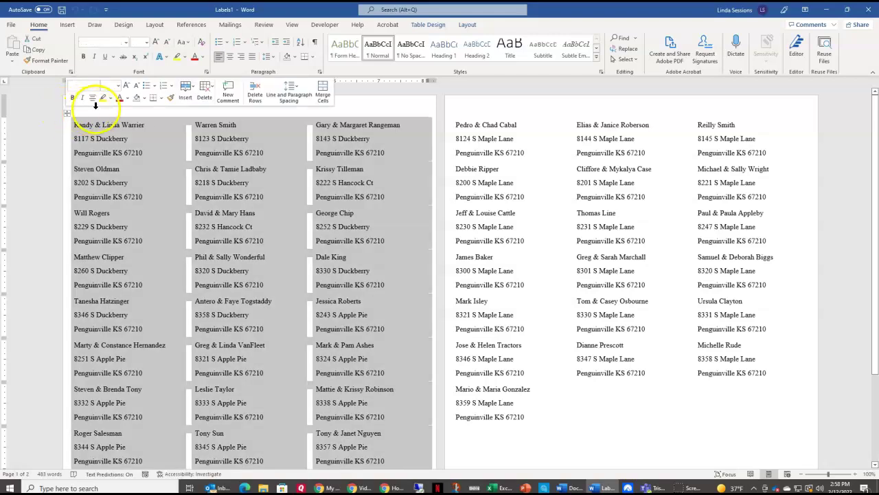
click(428, 28)
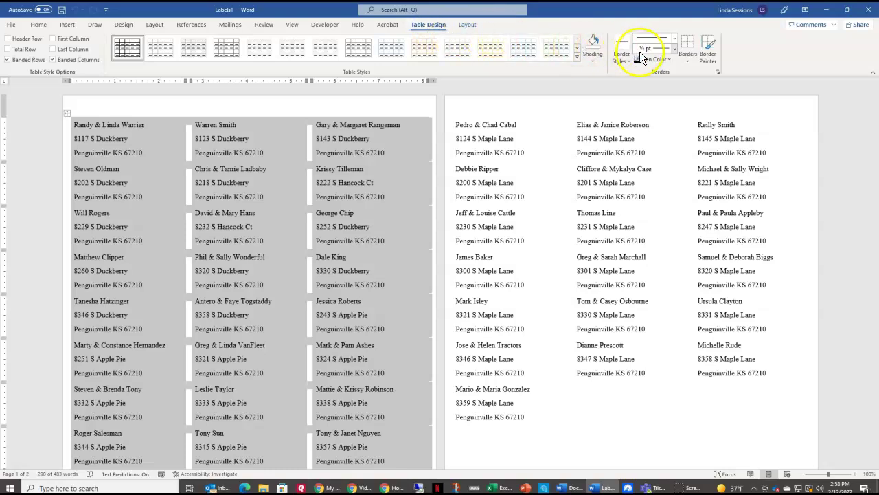
click(692, 61)
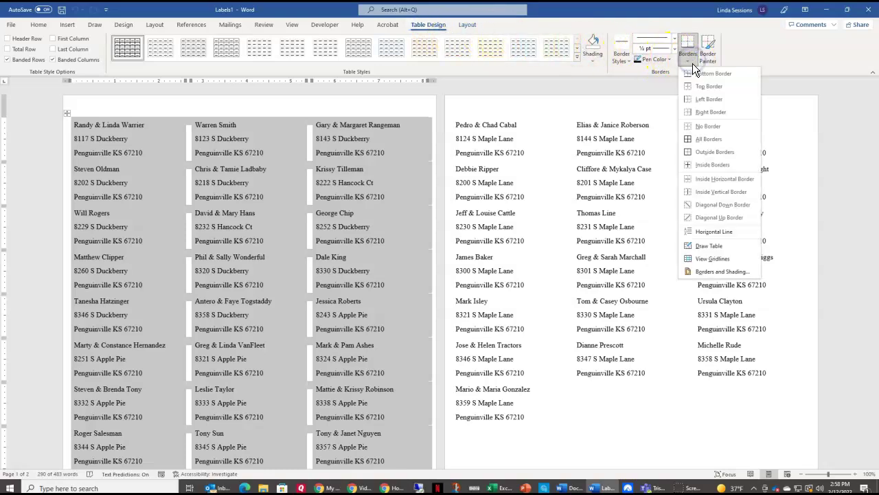
click(702, 140)
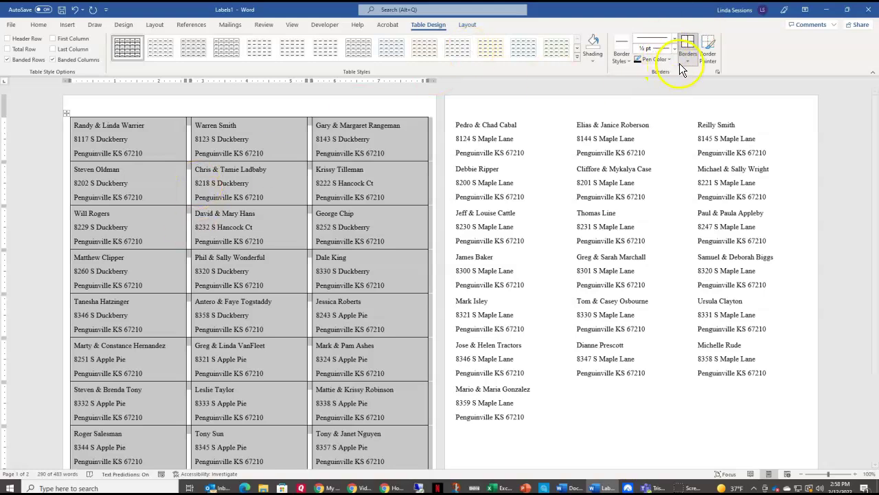
click(383, 104)
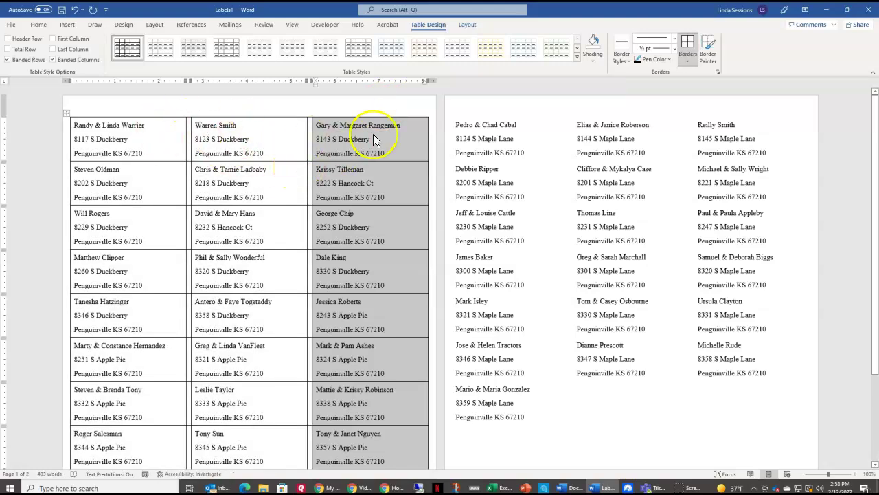
Remove every border from the whole first-page label table with the No Border option.
click(65, 112)
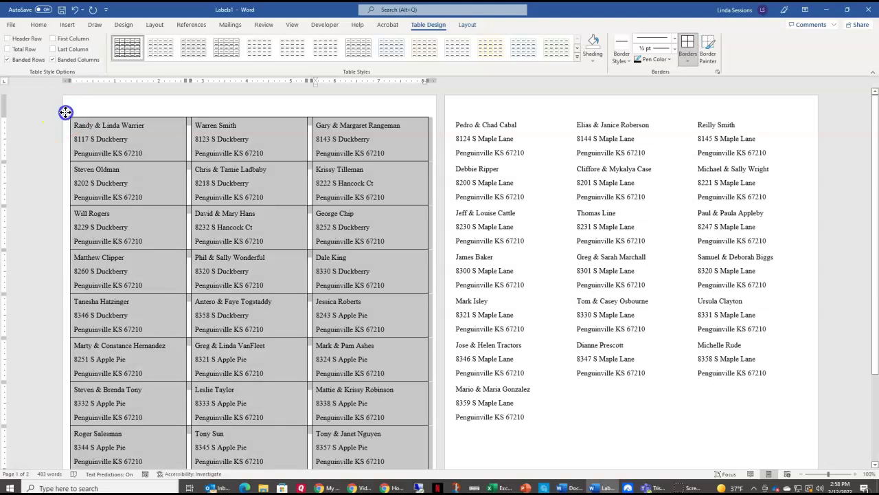
click(692, 56)
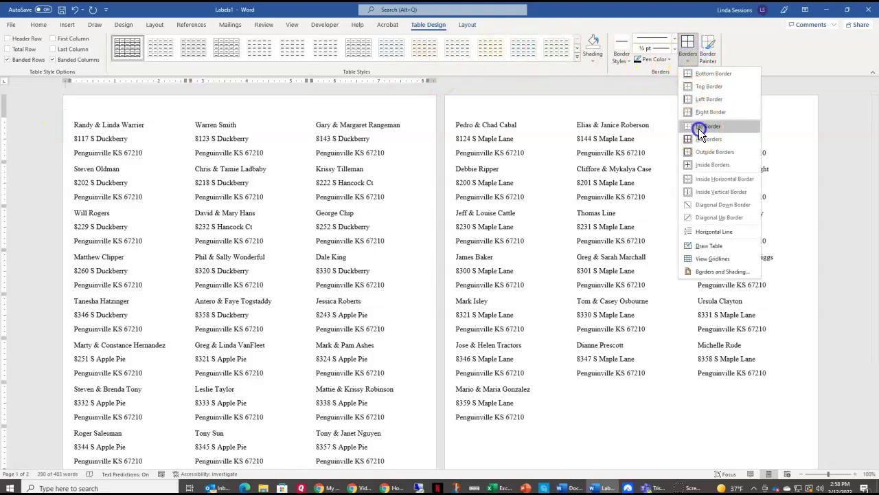
click(699, 129)
click(591, 434)
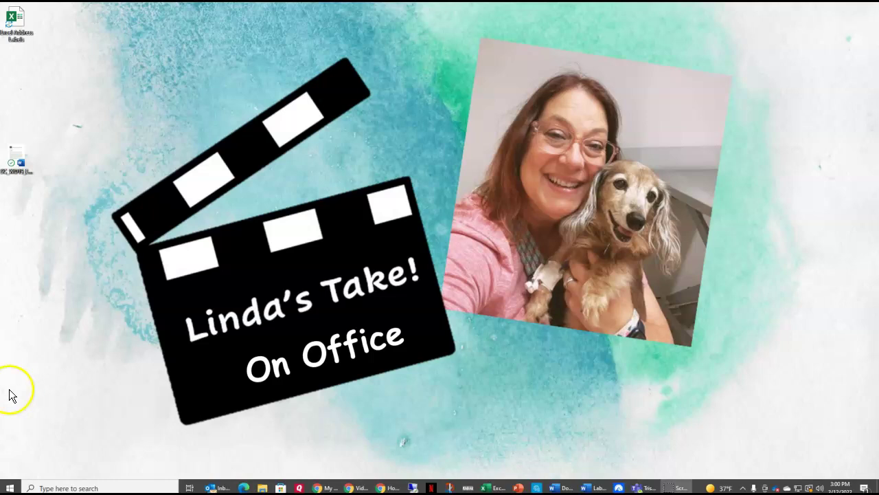
click(21, 474)
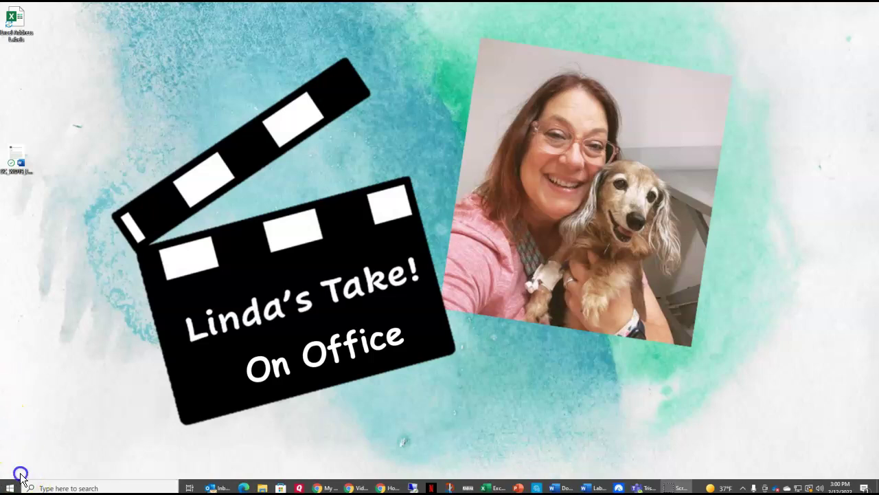